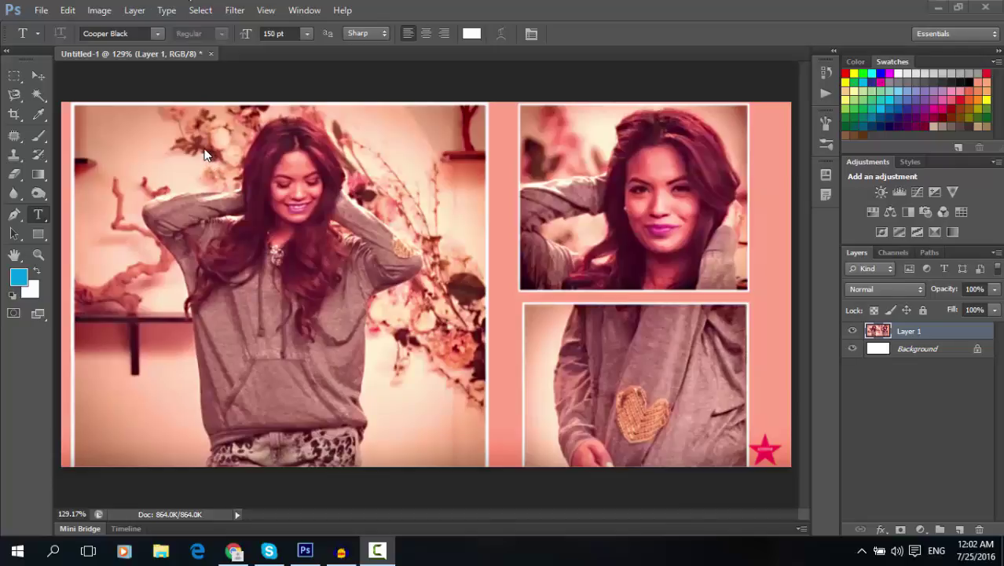
Open the File menu over the pink three-photo collage in Untitled-1
left_click(39, 11)
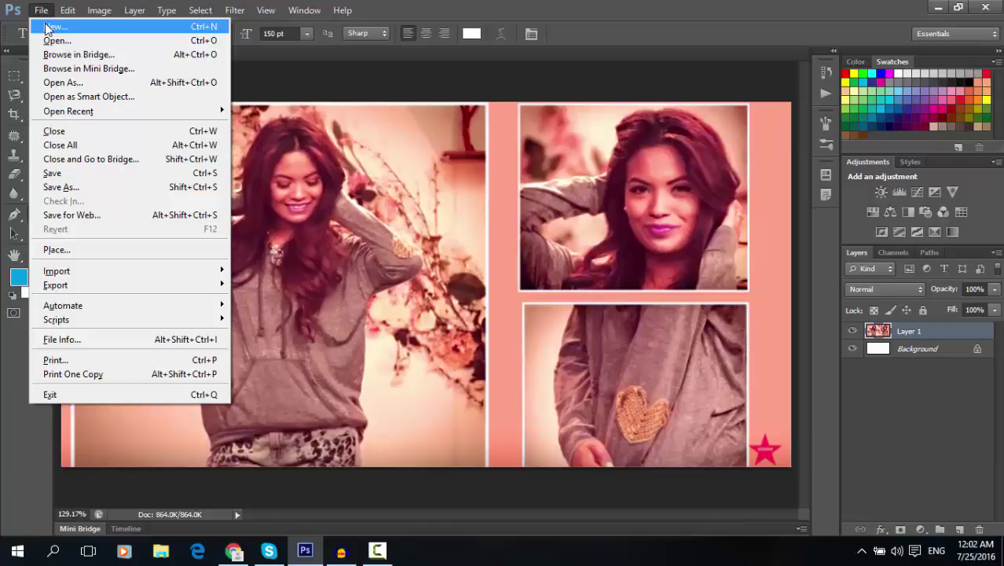
Start a new Untitled-2 document with File > New and show its size presets
left_click(39, 10)
left_click(40, 10)
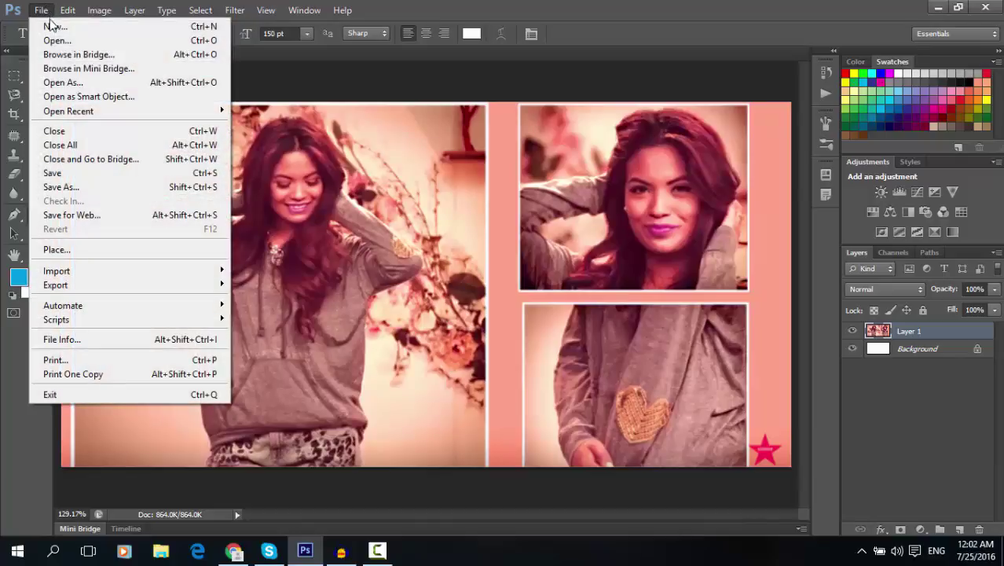
left_click(52, 27)
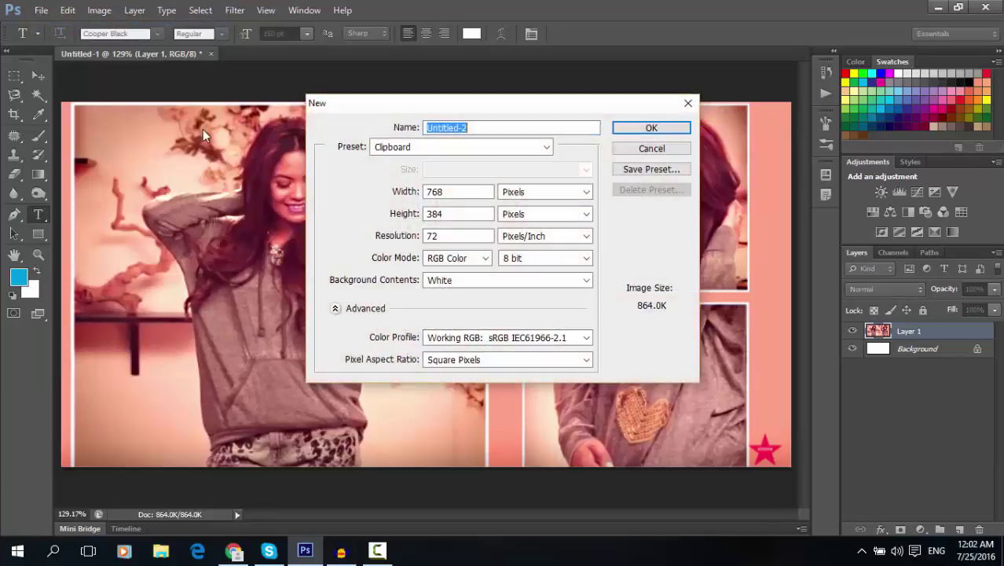
left_click(463, 149)
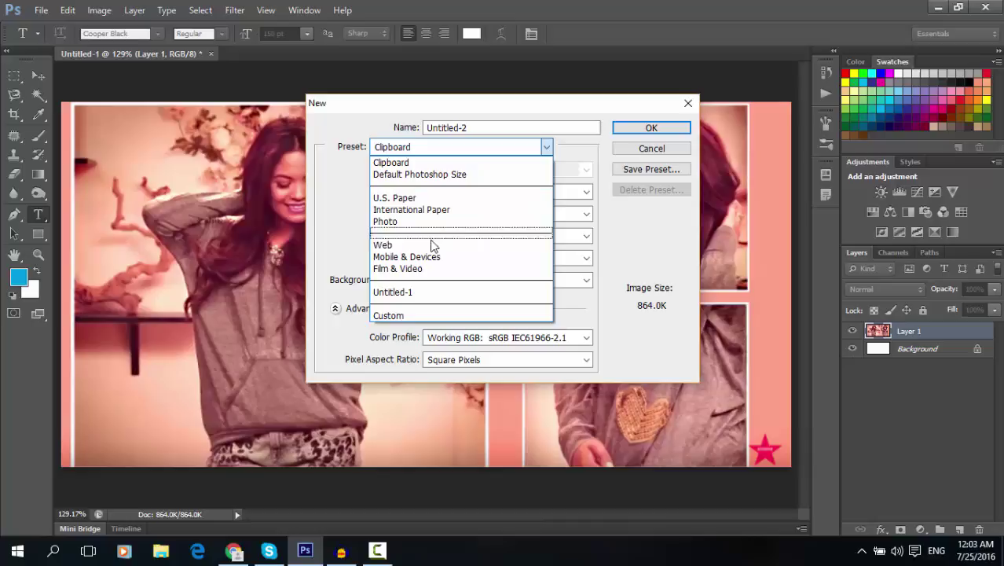
Switch the preset to Custom and enter a 1280 × 720 pixel canvas size
left_click(416, 312)
key("Tab")
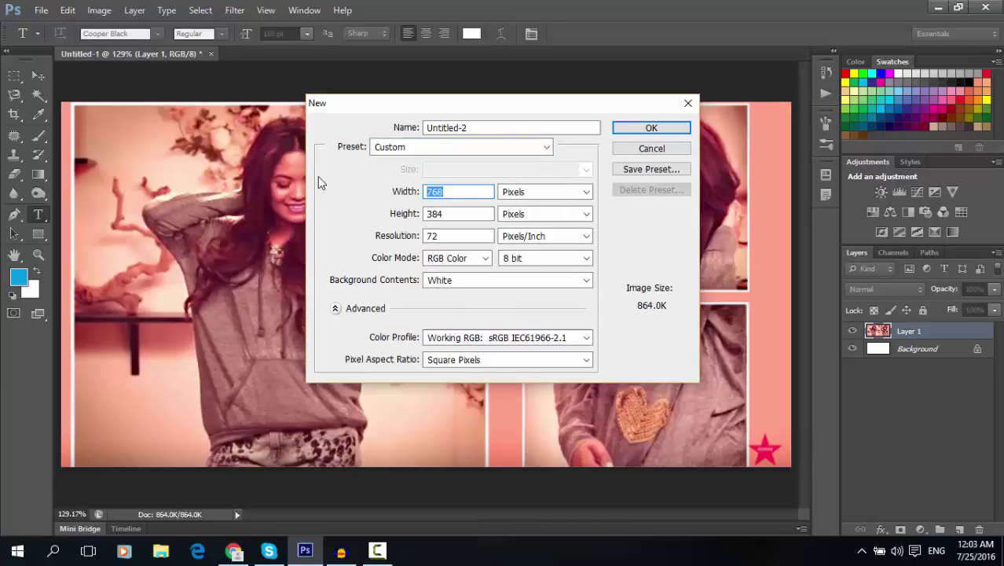
type("1280")
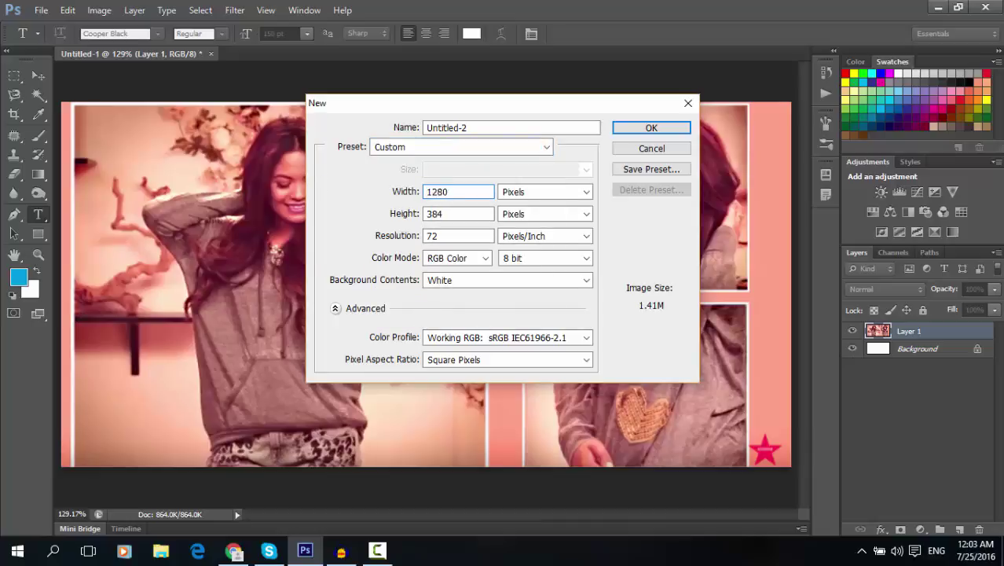
key("Tab")
type("720")
Try CMYK Color as the new document's color mode
left_click(473, 260)
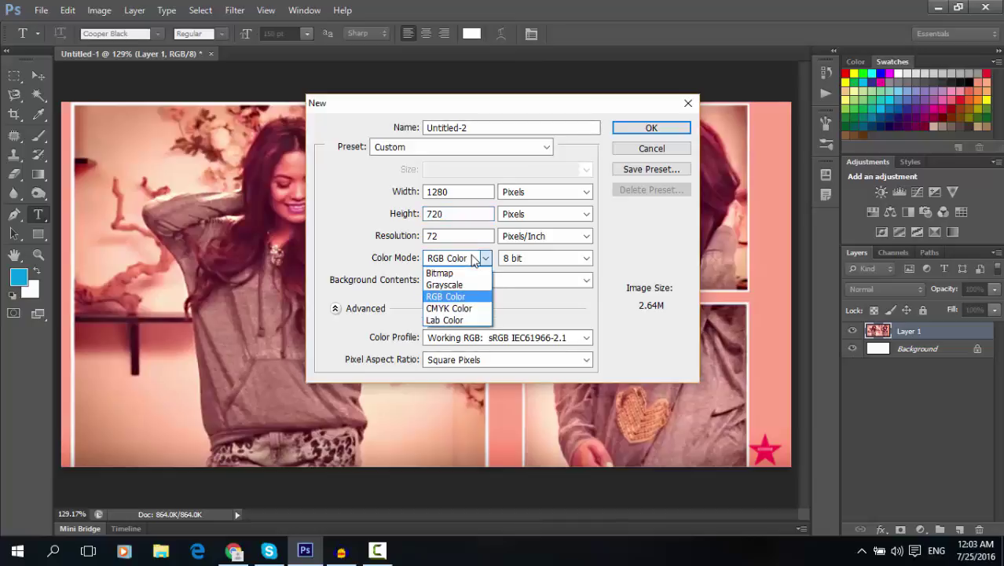
left_click(473, 260)
left_click(474, 260)
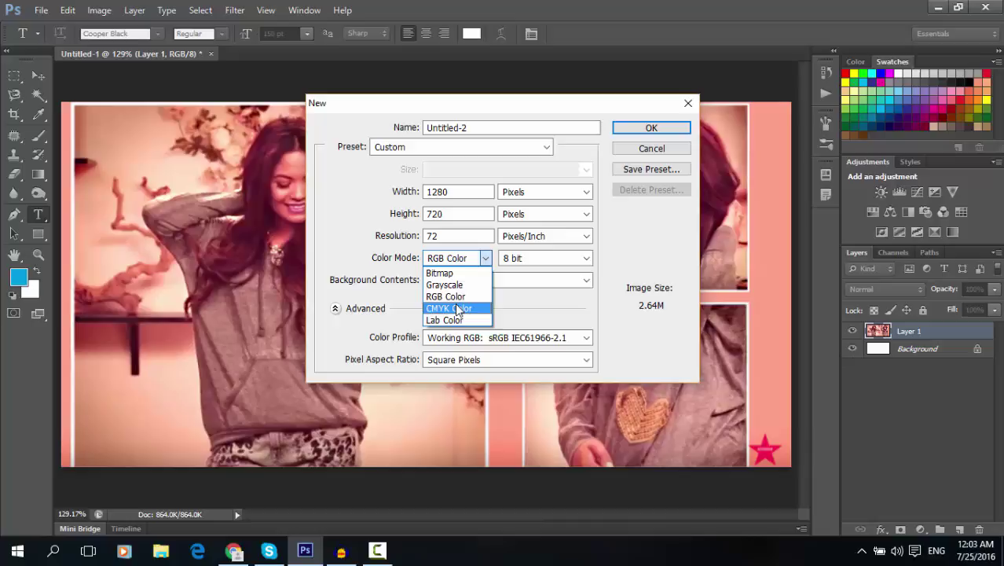
left_click(456, 308)
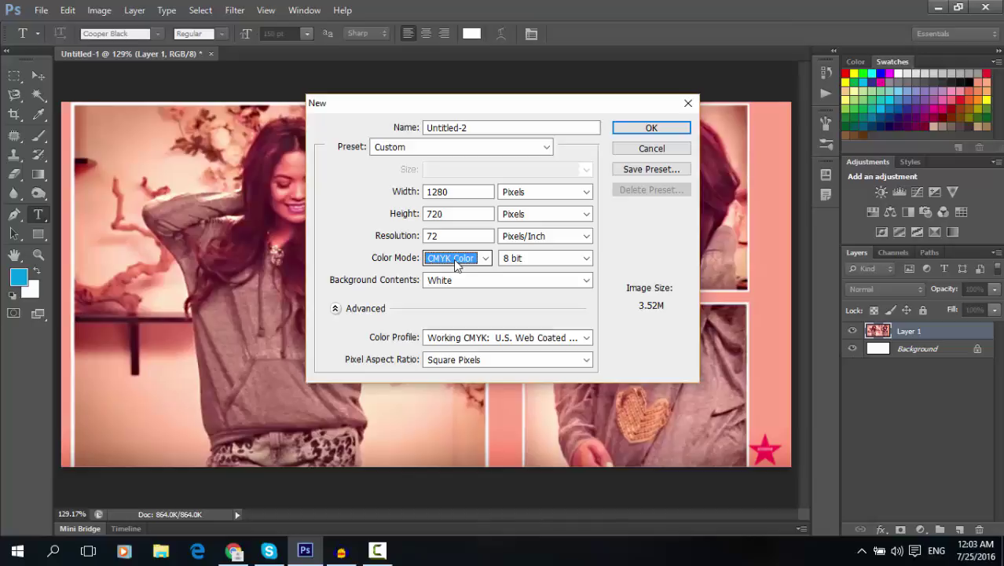
Change the color mode from CMYK Color to Lab Color
left_click(453, 258)
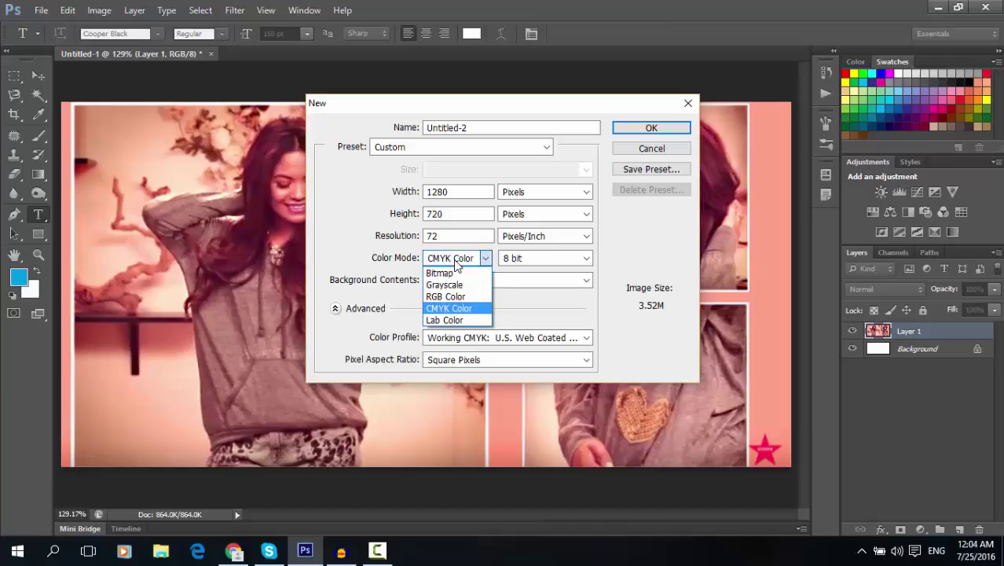
left_click(456, 262)
left_click(460, 263)
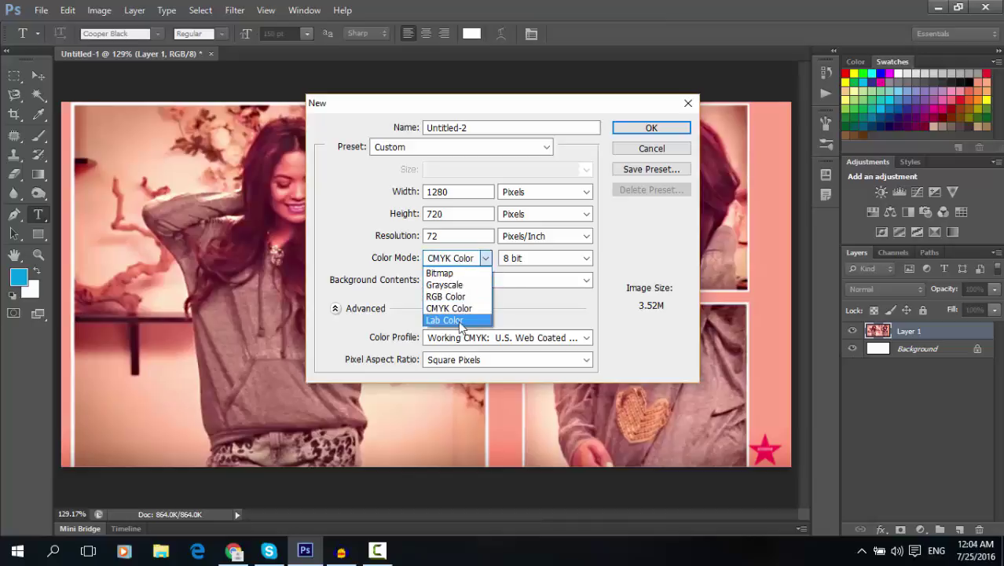
left_click(460, 319)
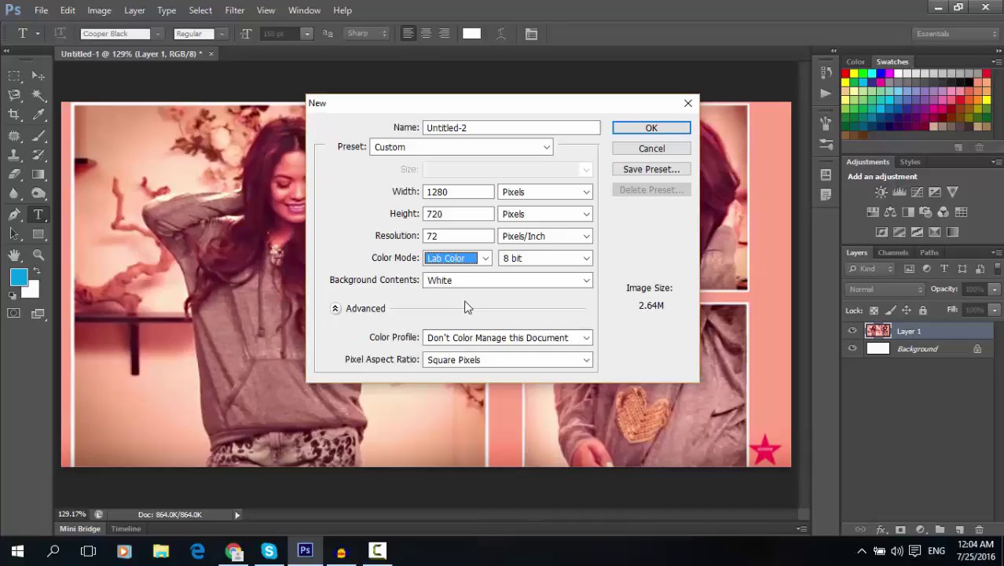
Cycle the color mode through Bitmap and Grayscale, ending on 8-bit RGB Color
left_click(456, 259)
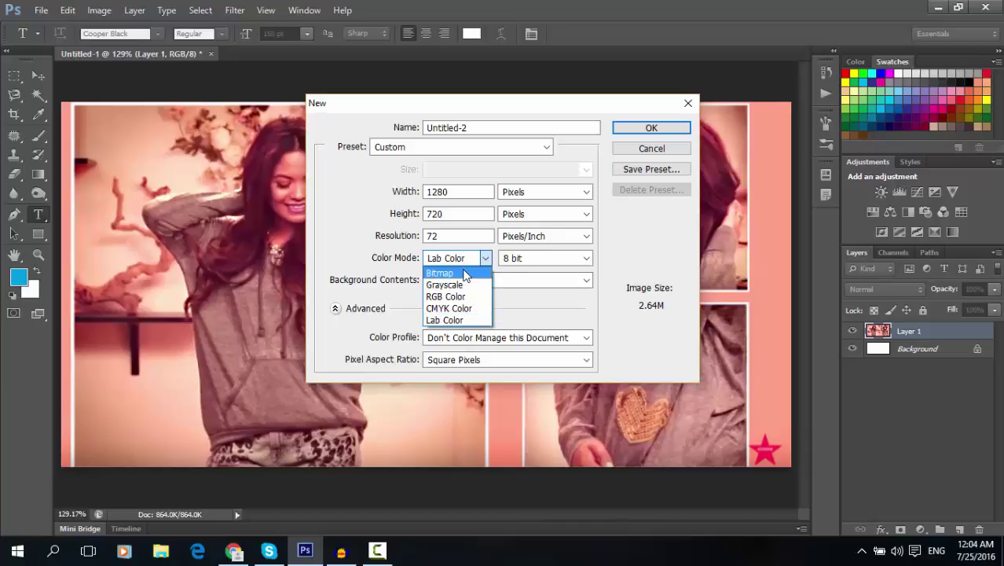
left_click(465, 273)
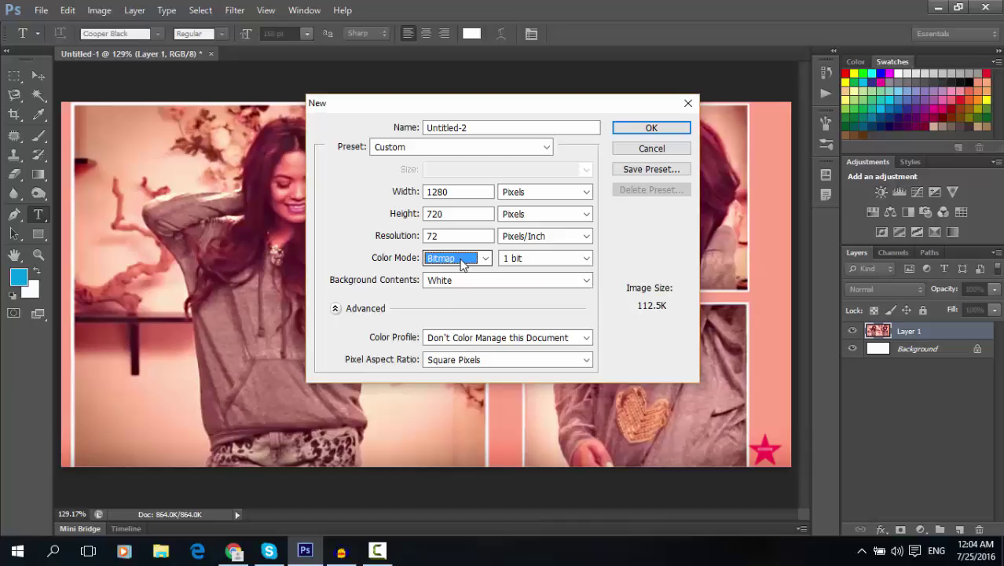
left_click(462, 261)
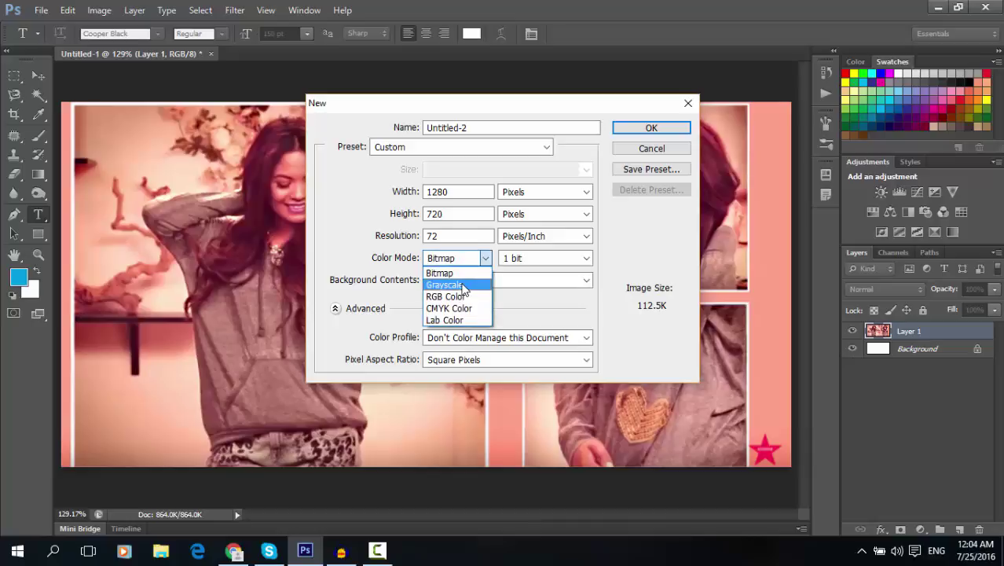
left_click(463, 284)
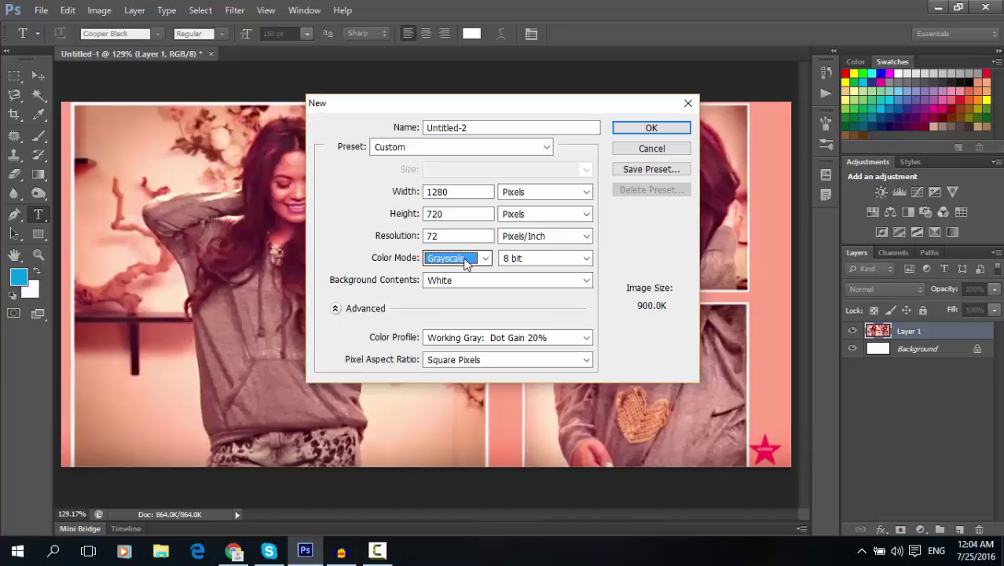
left_click(464, 262)
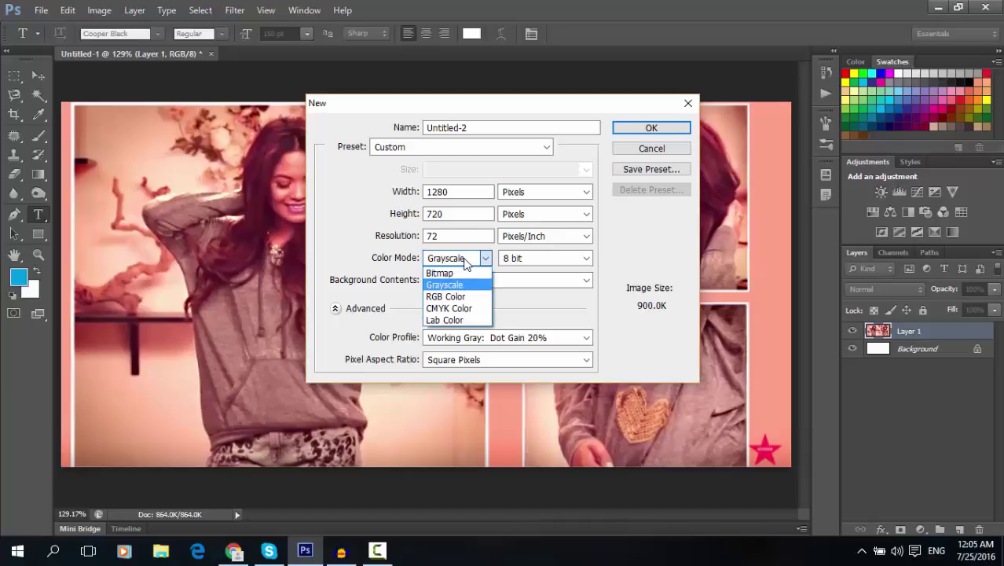
left_click(470, 297)
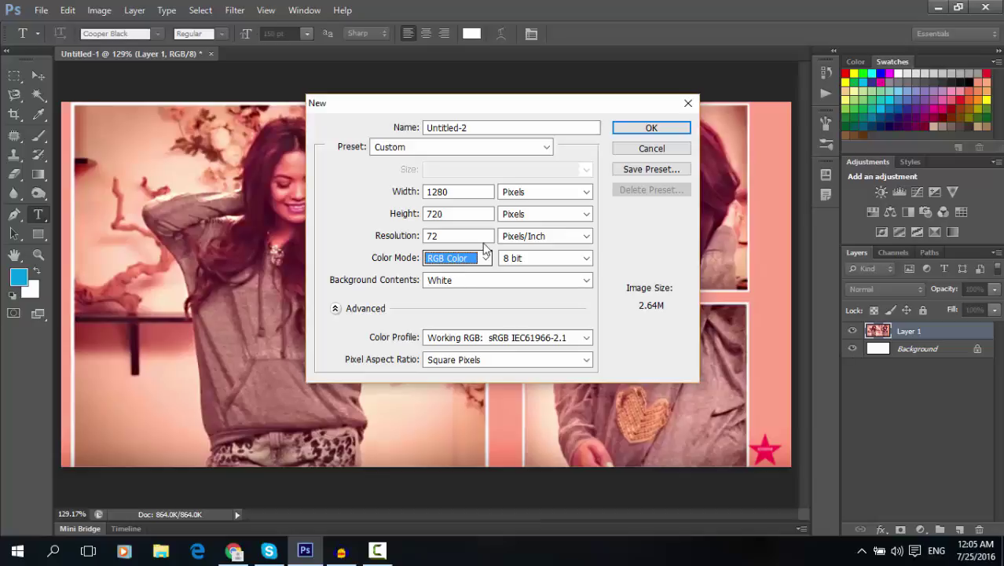
Switch the color mode to CMYK Color and set the resolution to 300 pixels/inch
left_click(448, 257)
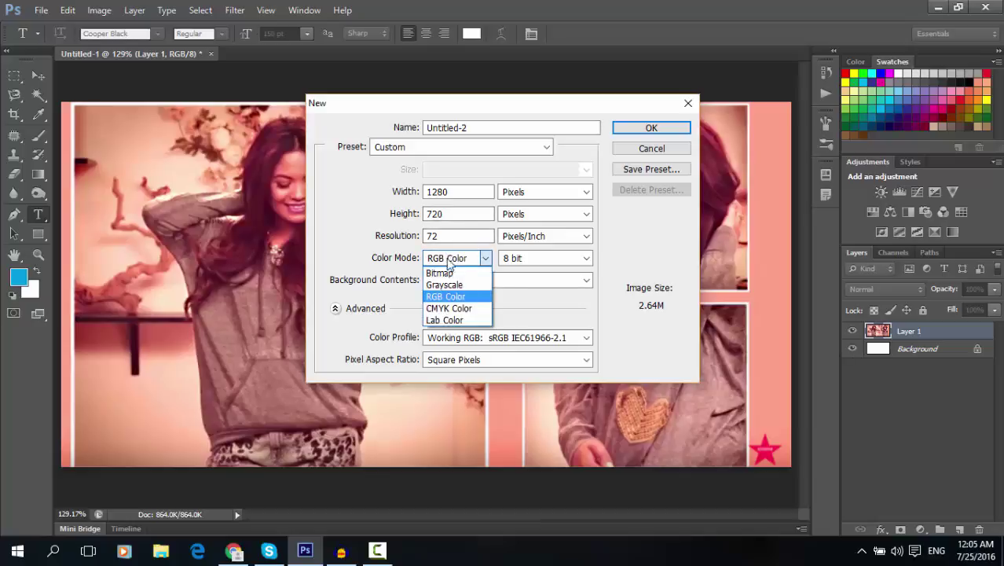
left_click(450, 306)
double_click(444, 239)
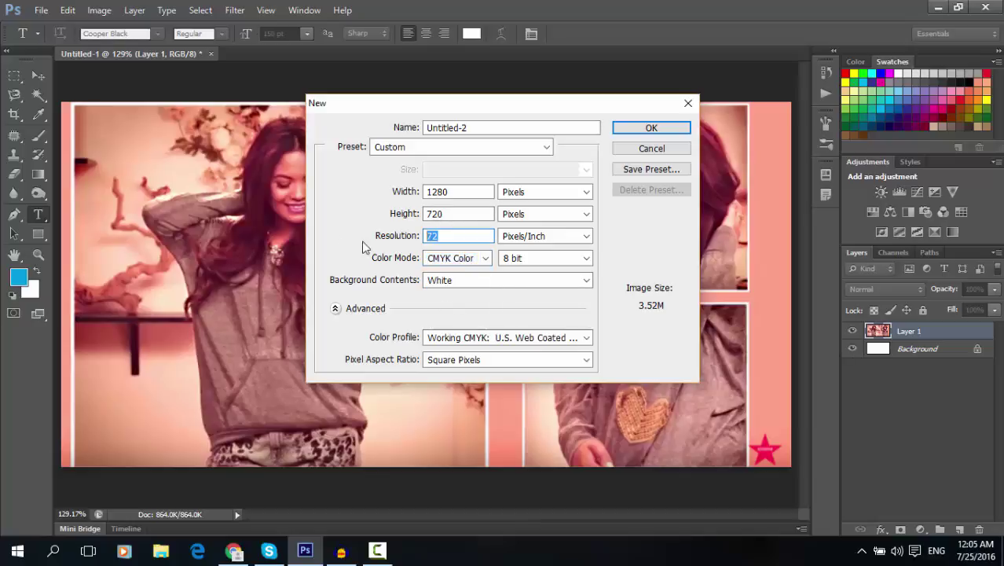
type("300")
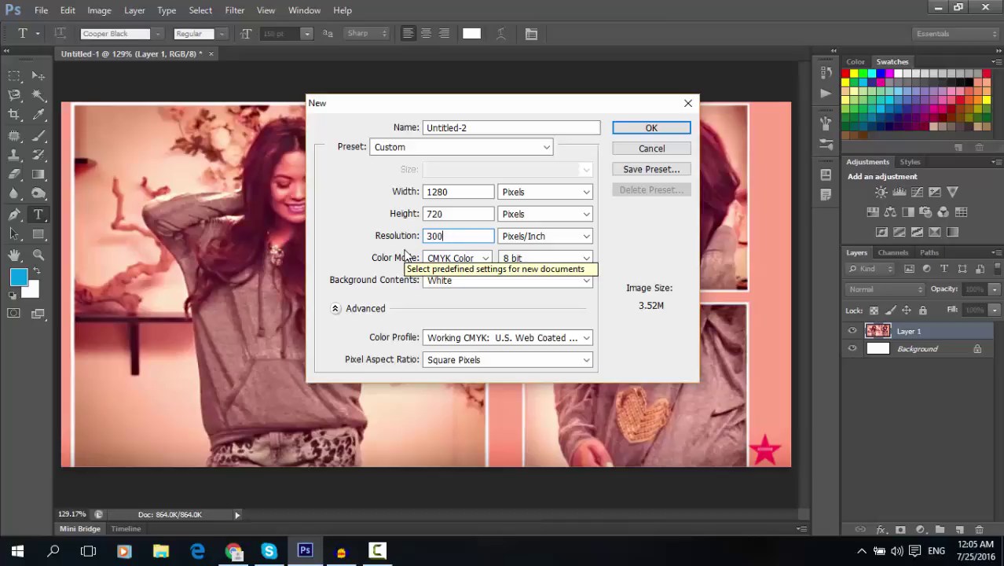
Return the color mode from CMYK Color to RGB Color
left_click(441, 261)
left_click(441, 264)
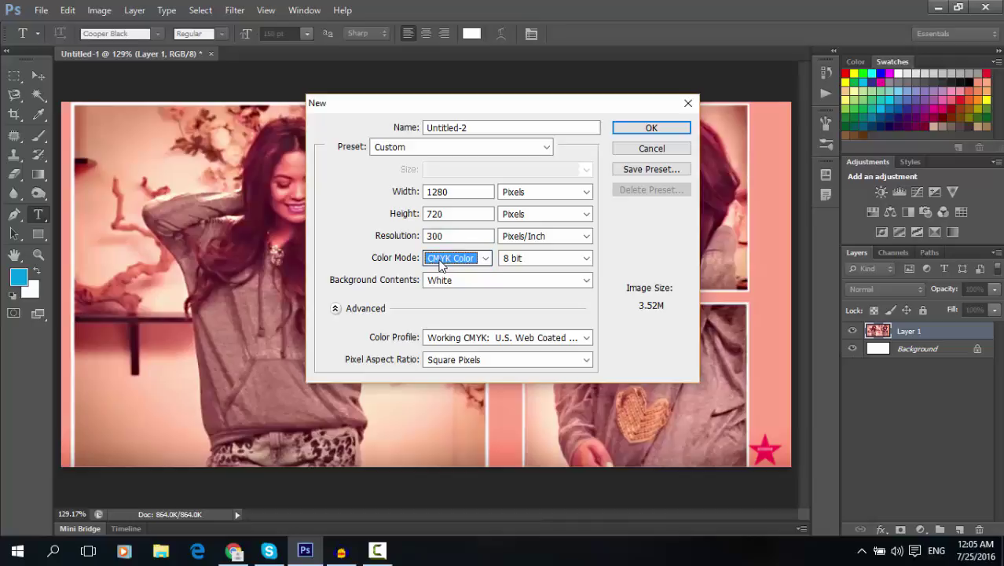
left_click(441, 264)
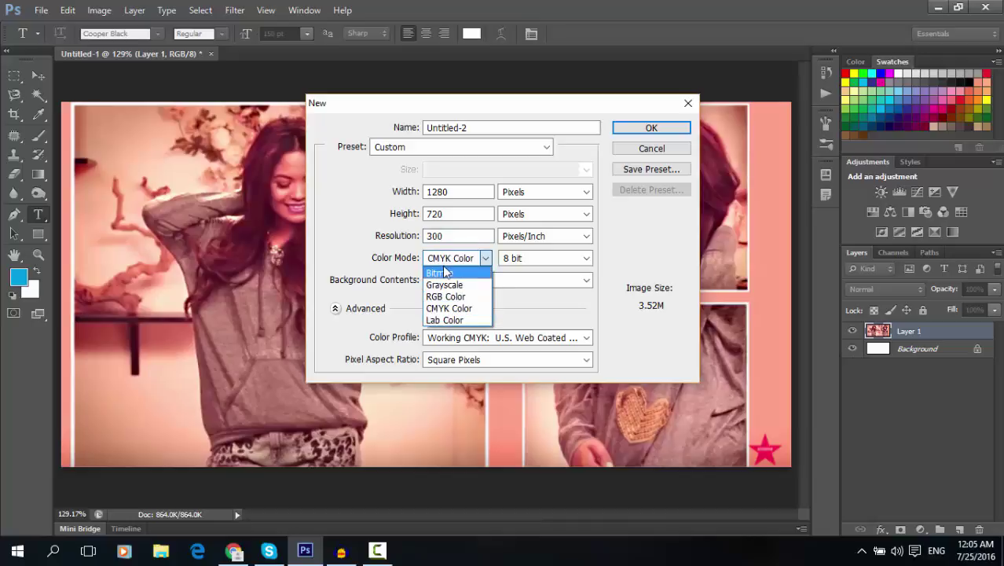
left_click(444, 259)
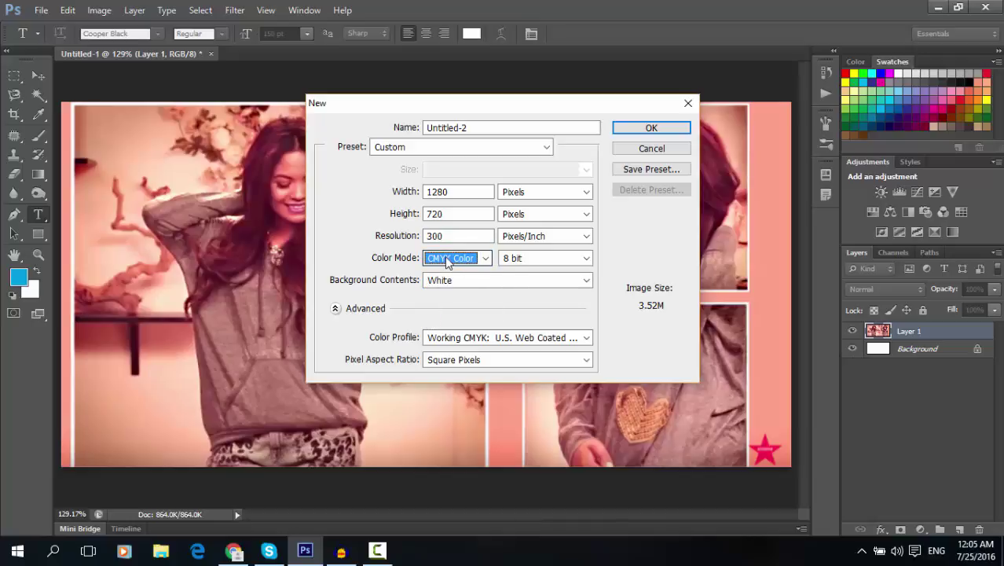
left_click(444, 257)
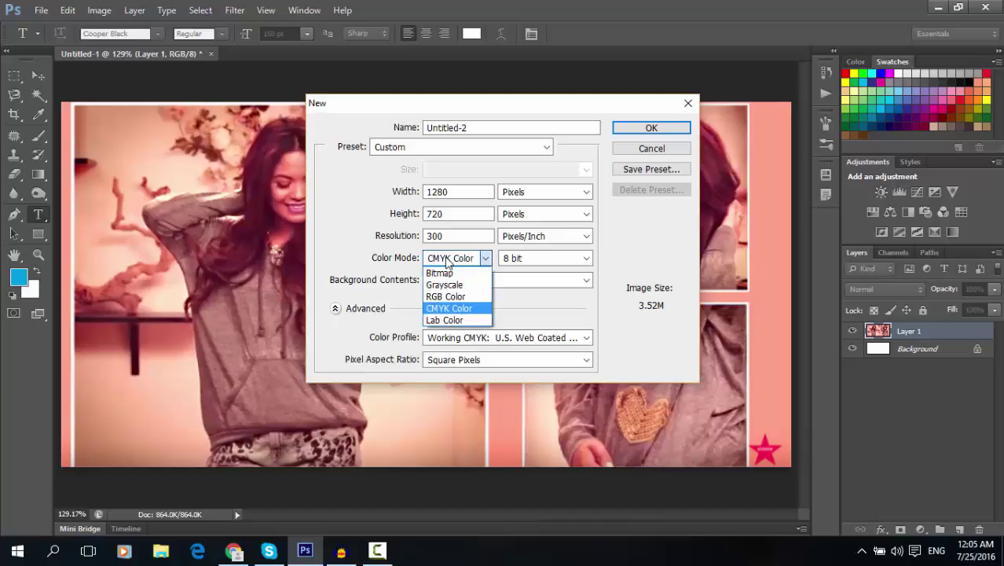
left_click(445, 258)
left_click(445, 258)
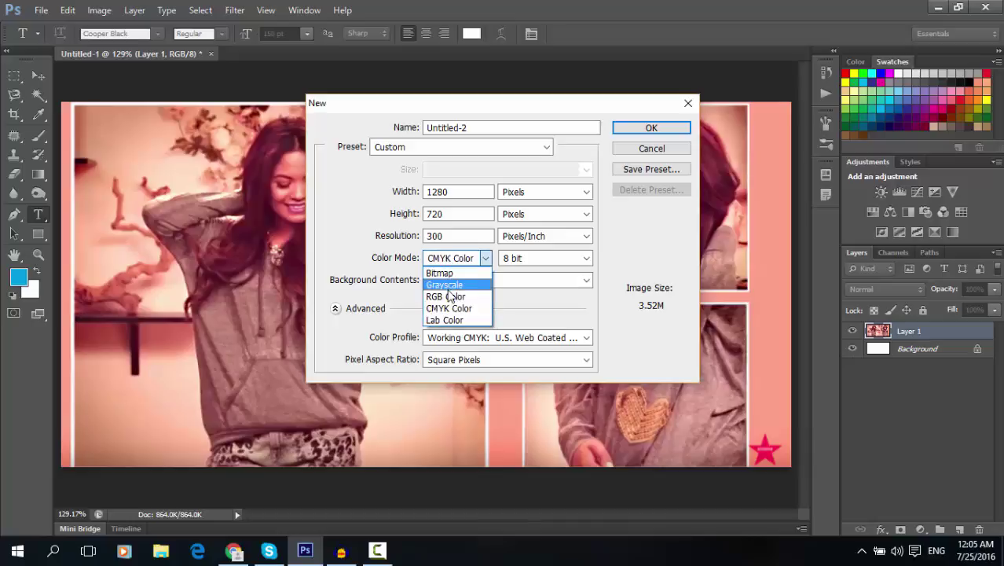
left_click(447, 296)
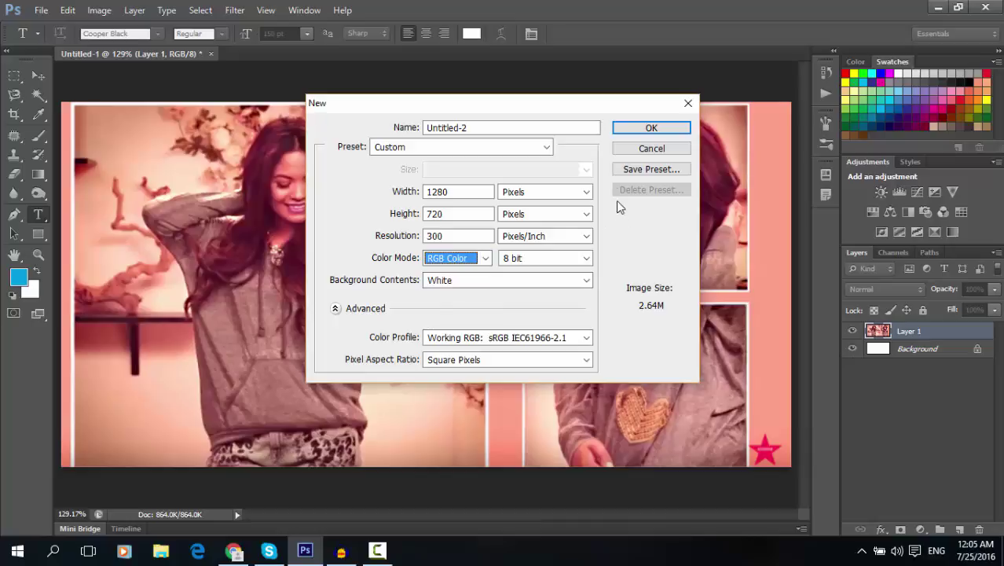